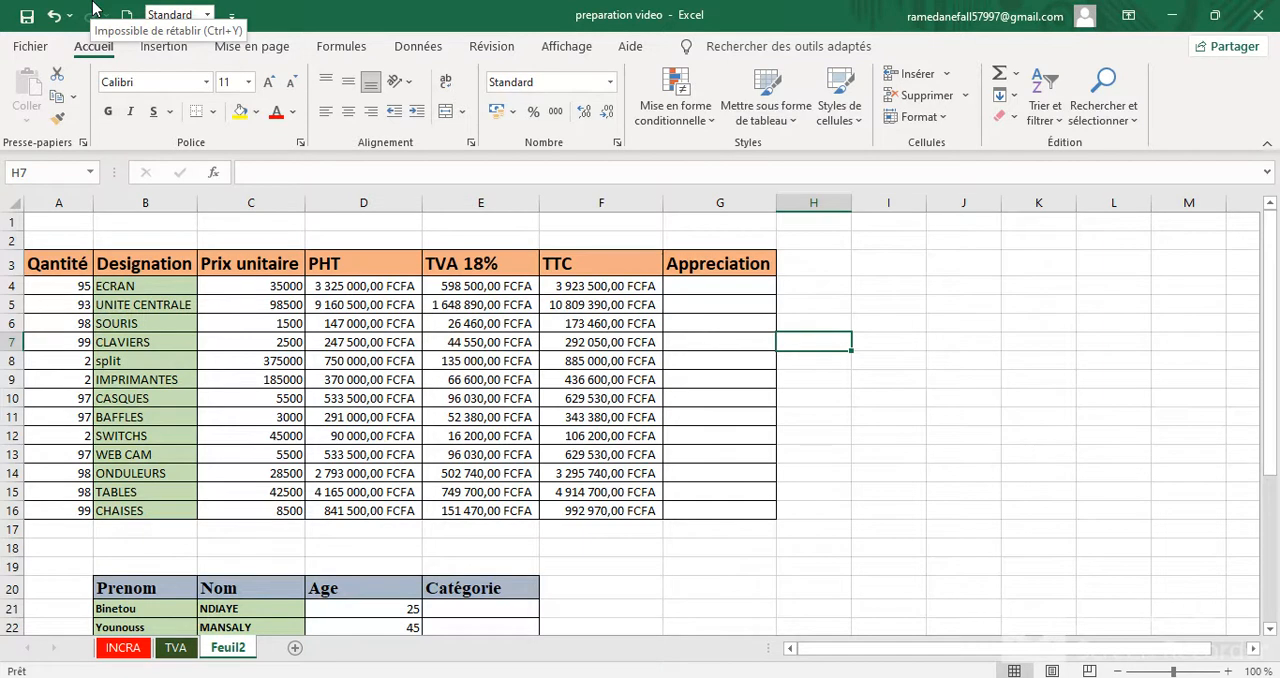
Step: Start an SI formula in cell G4 of the Appreciation column, testing whether the TTC amount in F4 is >=700000
{"action": "left_click", "coordinate": [709, 285]}
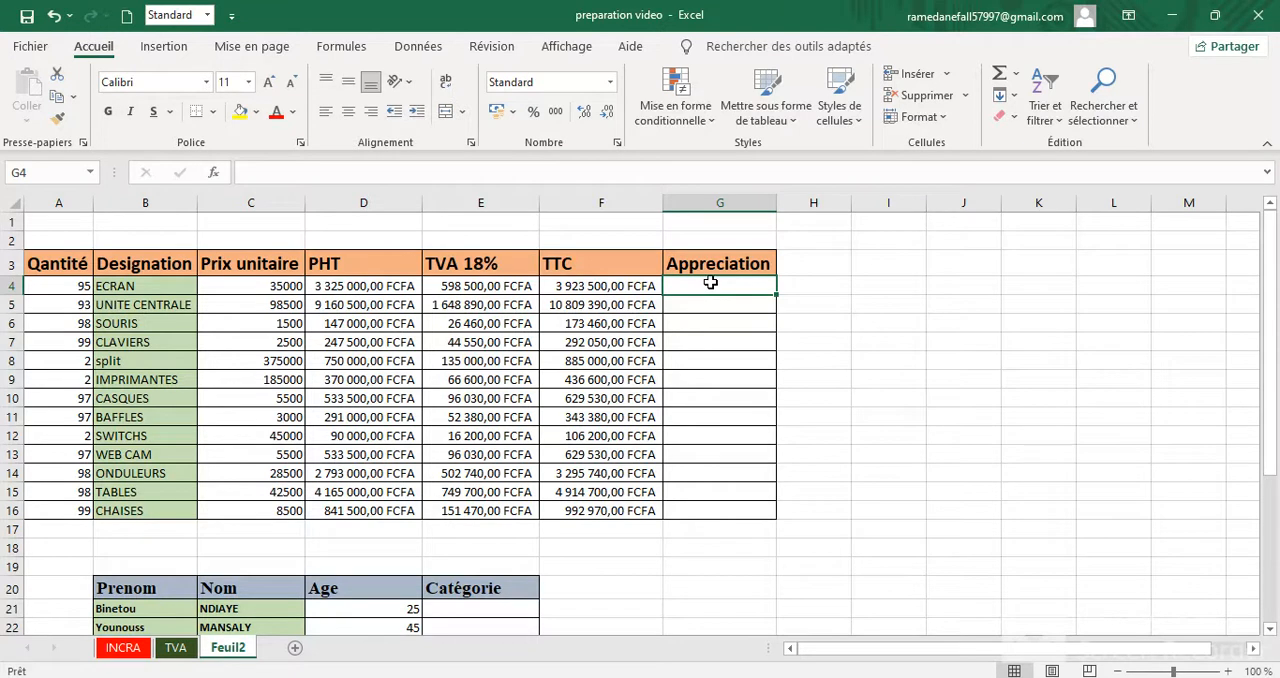
{"action": "type", "text": "=si"}
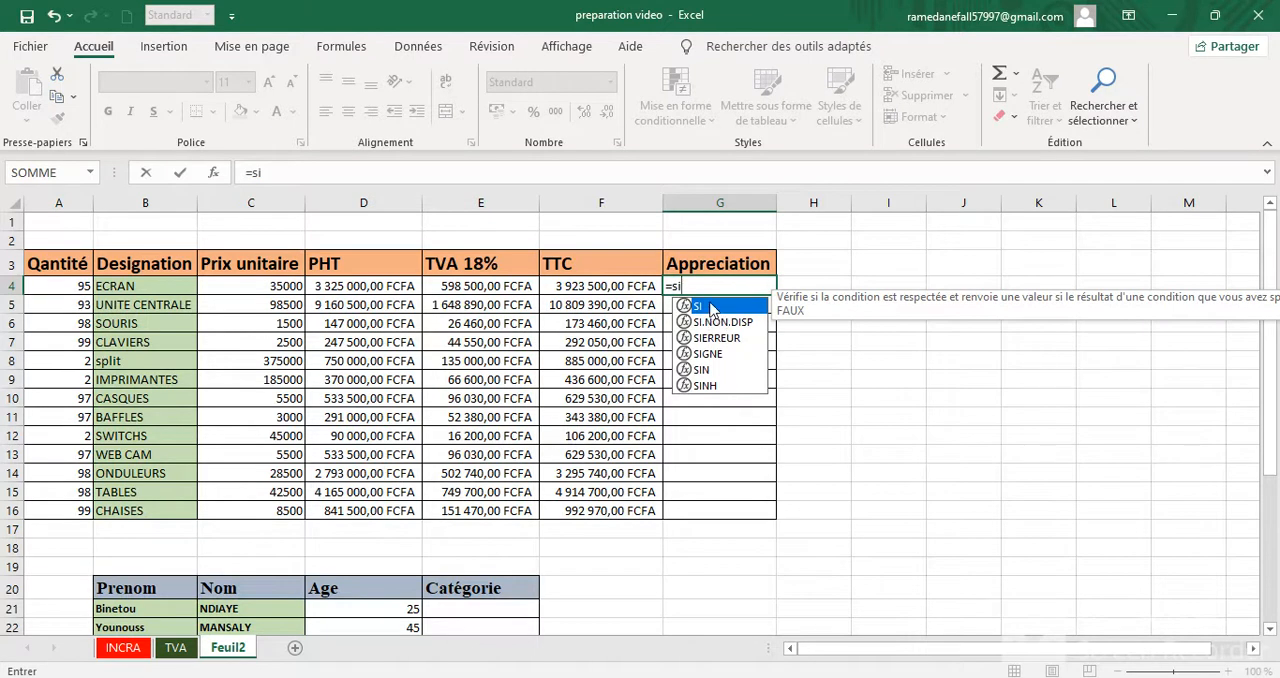
{"action": "double_click", "coordinate": [711, 307]}
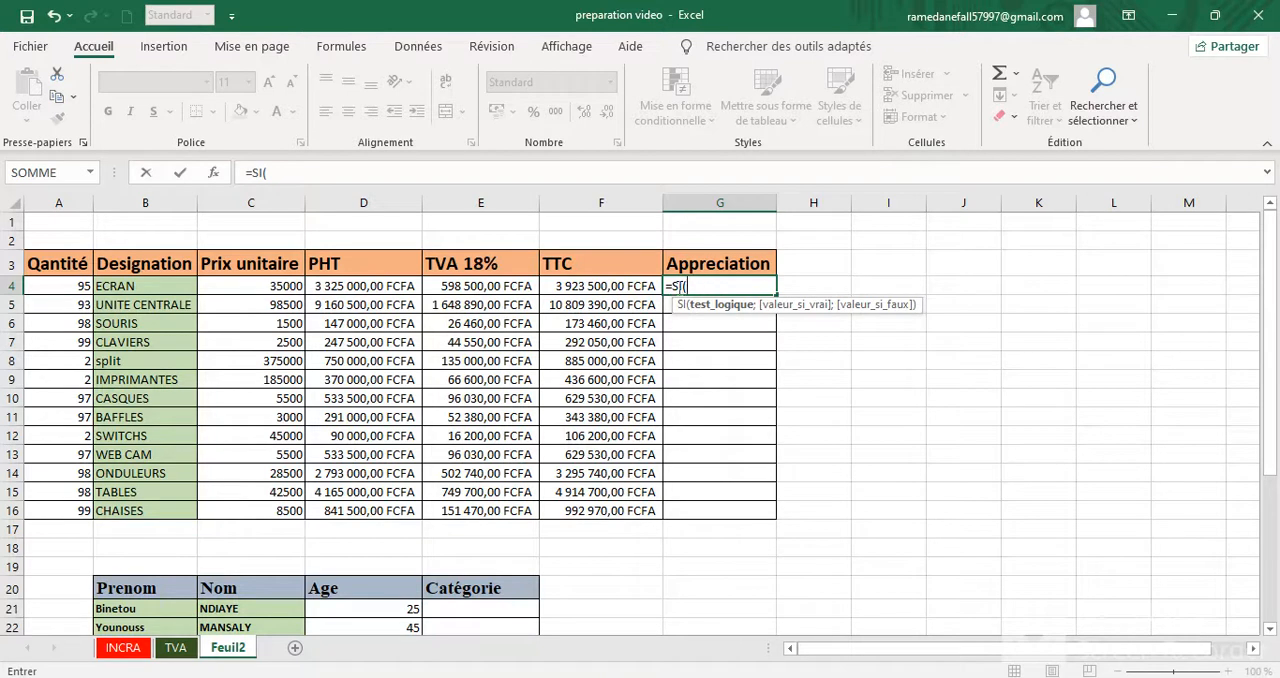
{"action": "left_click", "coordinate": [592, 286]}
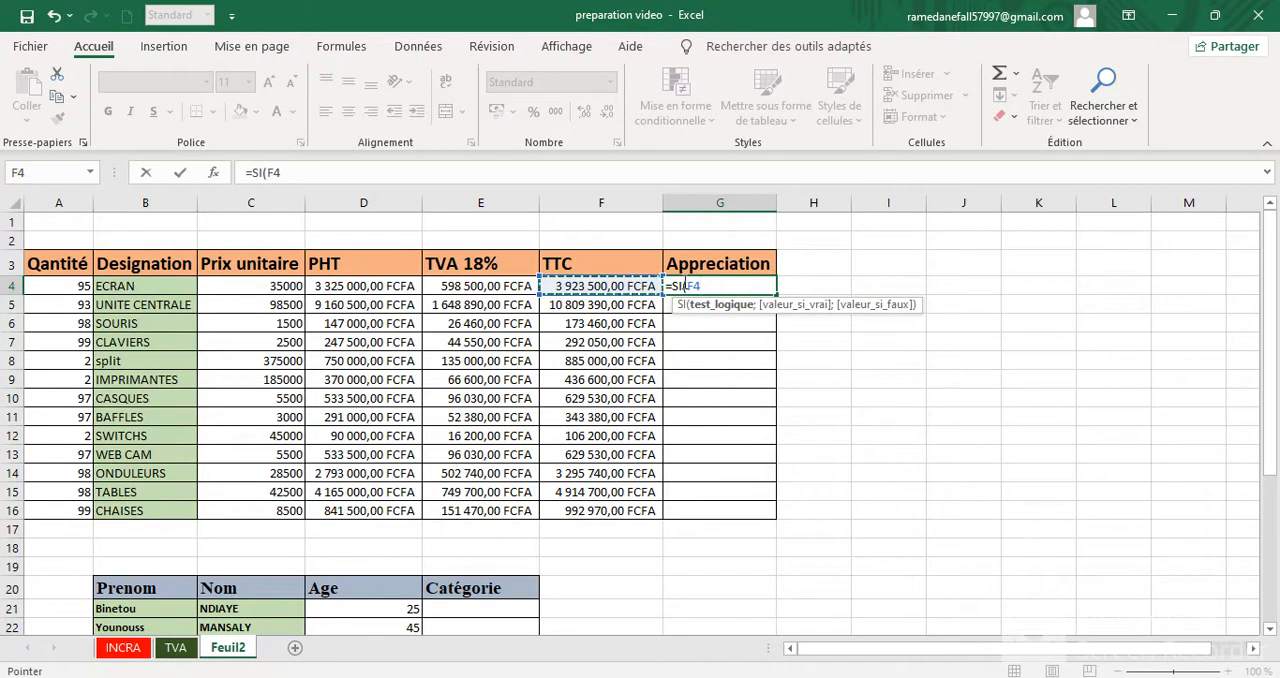
{"action": "type", "text": ">=70000"}
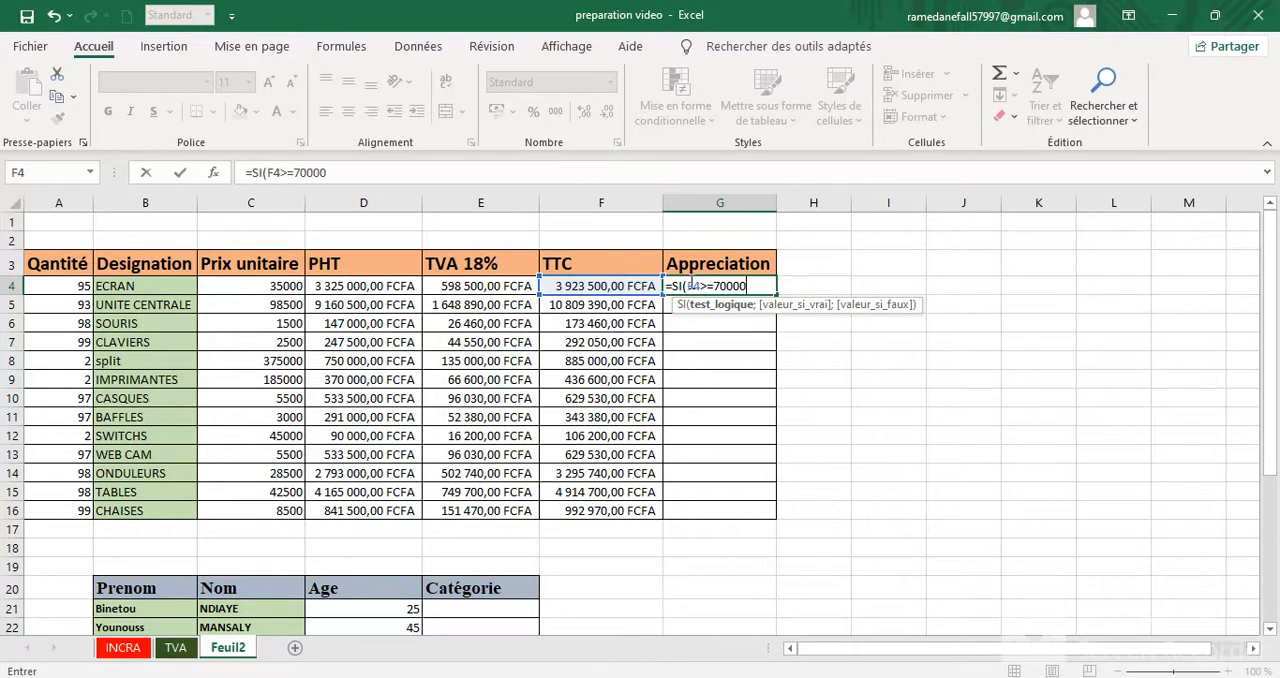
{"action": "type", "text": "0;"}
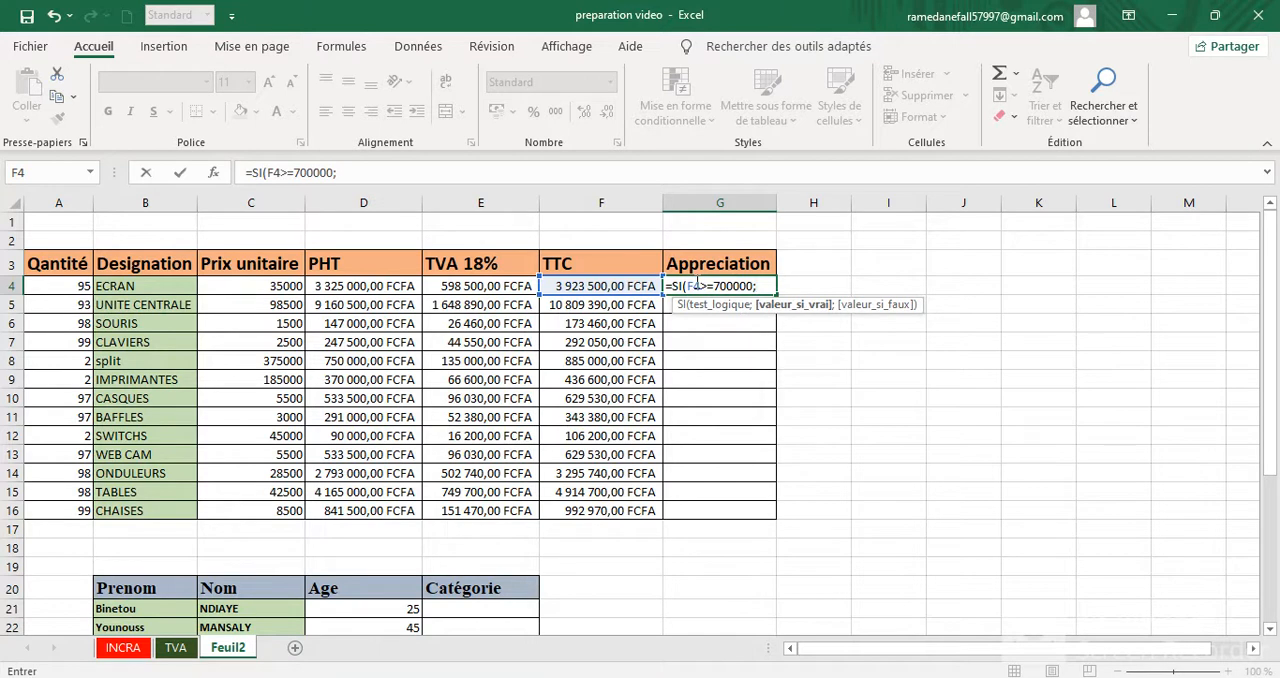
{"action": "type", "text": "\"Cher"}
Step: Complete the G4 formula with "Cher" as the value if true and "Abordable" as the value if false
{"action": "type", "text": "\";"}
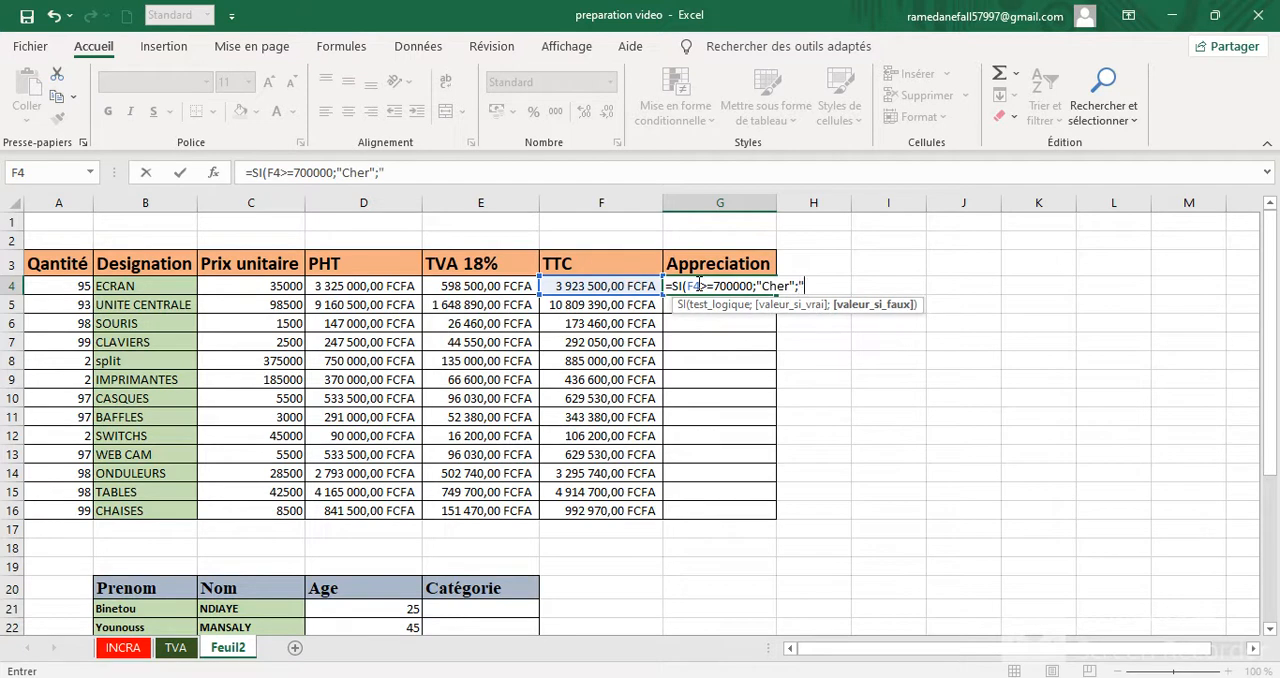
{"action": "type", "text": "\"Abordable"}
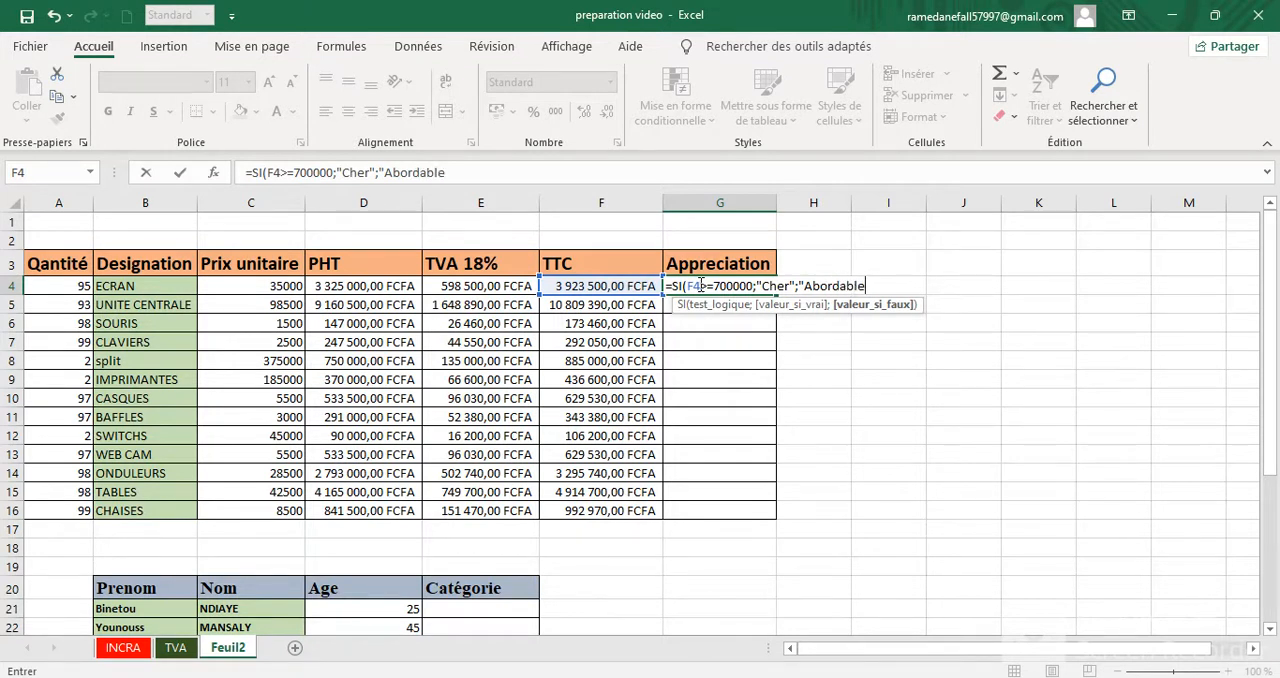
{"action": "type", "text": "\""}
{"action": "type", "text": ")"}
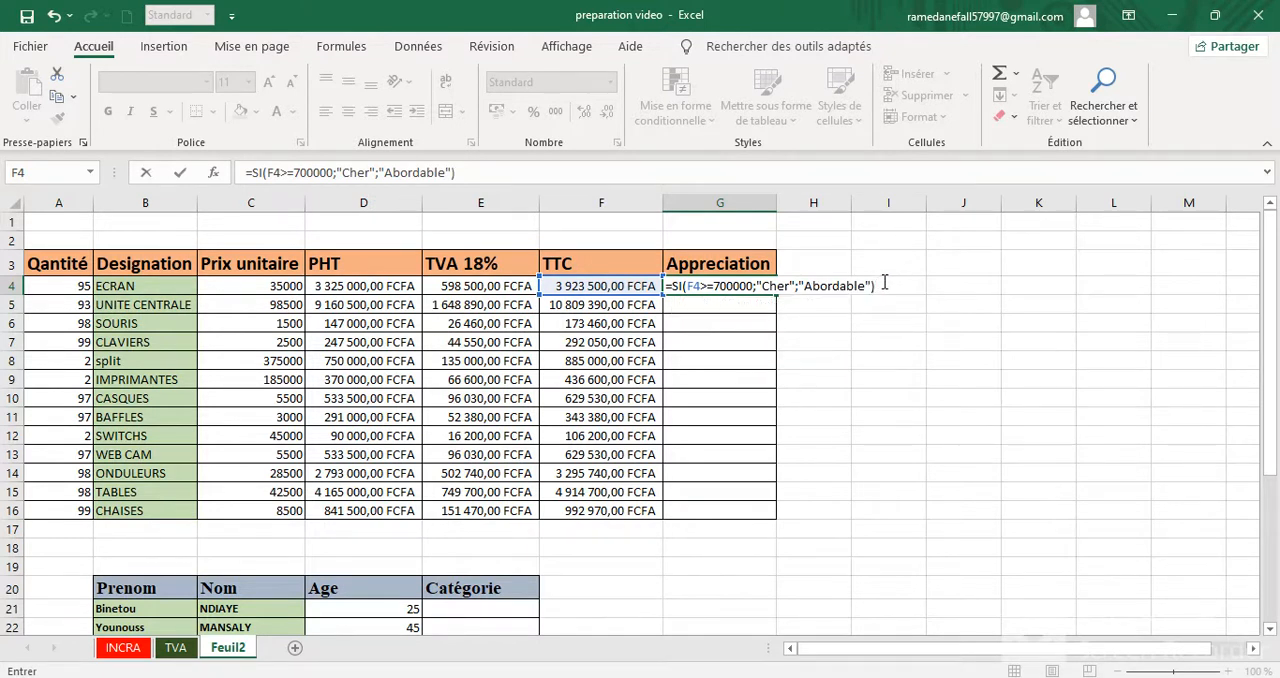
{"action": "key", "text": "Return"}
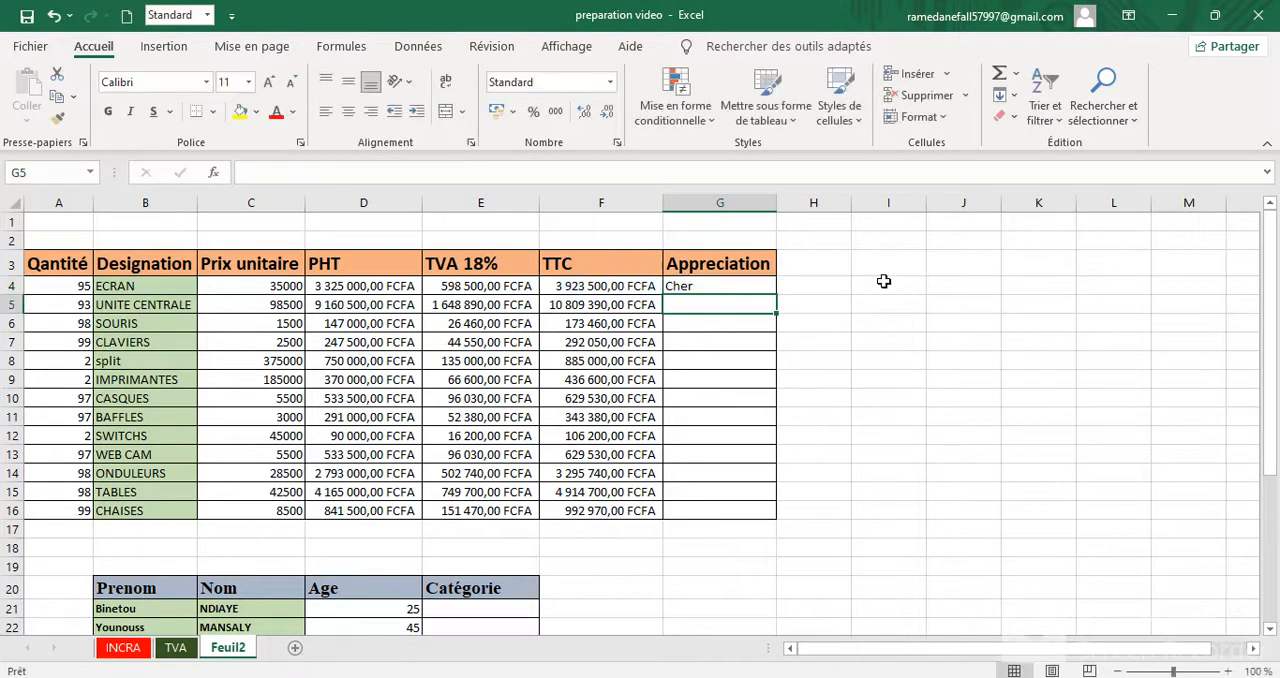
Step: Copy the G4 formula down the Appreciation column to the CHAISES row, G16
{"action": "left_click", "coordinate": [740, 288]}
{"action": "left_click_drag", "start_coordinate": [776, 298], "coordinate": [757, 515]}
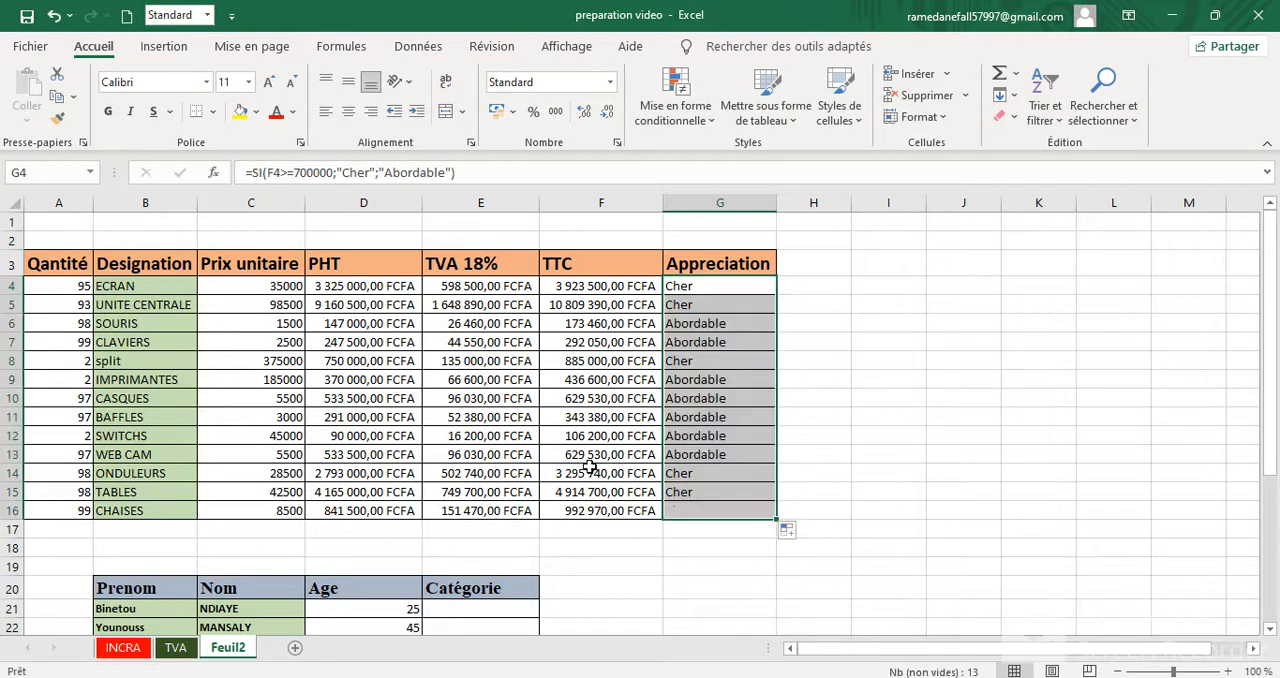
{"action": "left_click", "coordinate": [129, 290]}
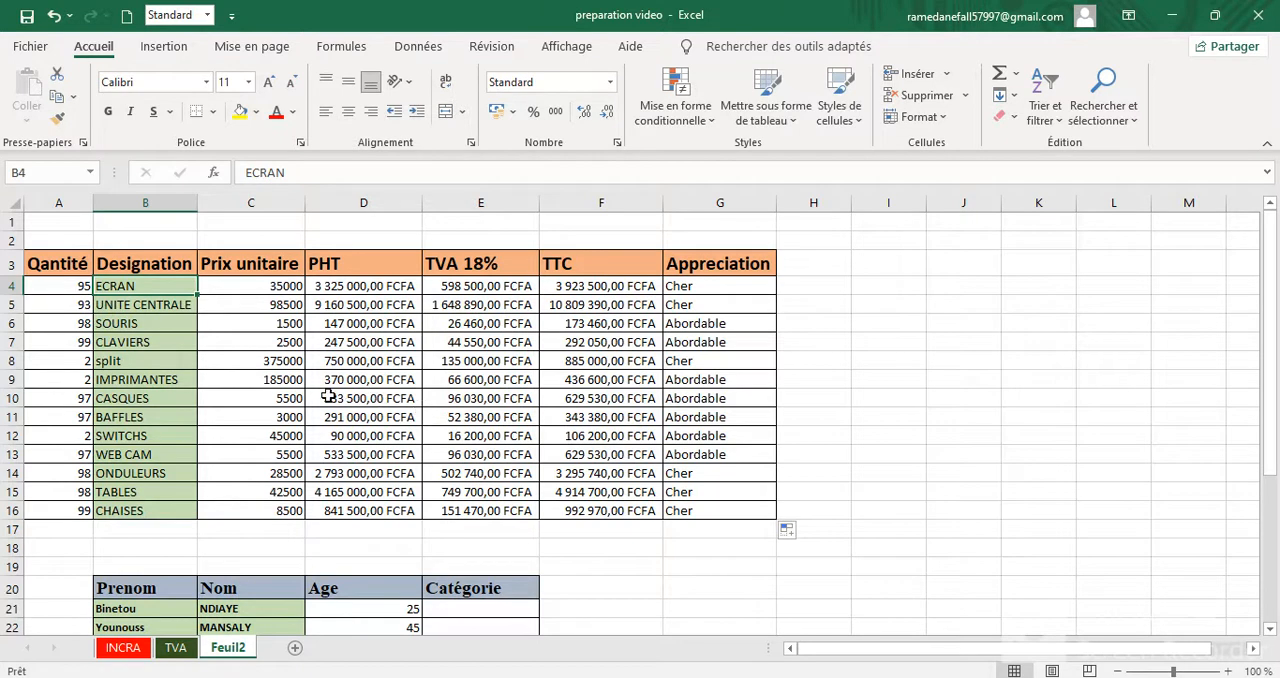
Step: Start an SI formula in cell E21 of the Catégorie column, testing whether the age in D21 is >35
{"action": "scroll", "coordinate": [263, 418], "scroll_direction": "down", "scroll_amount": 5}
{"action": "left_click", "coordinate": [245, 305]}
{"action": "left_click", "coordinate": [132, 300]}
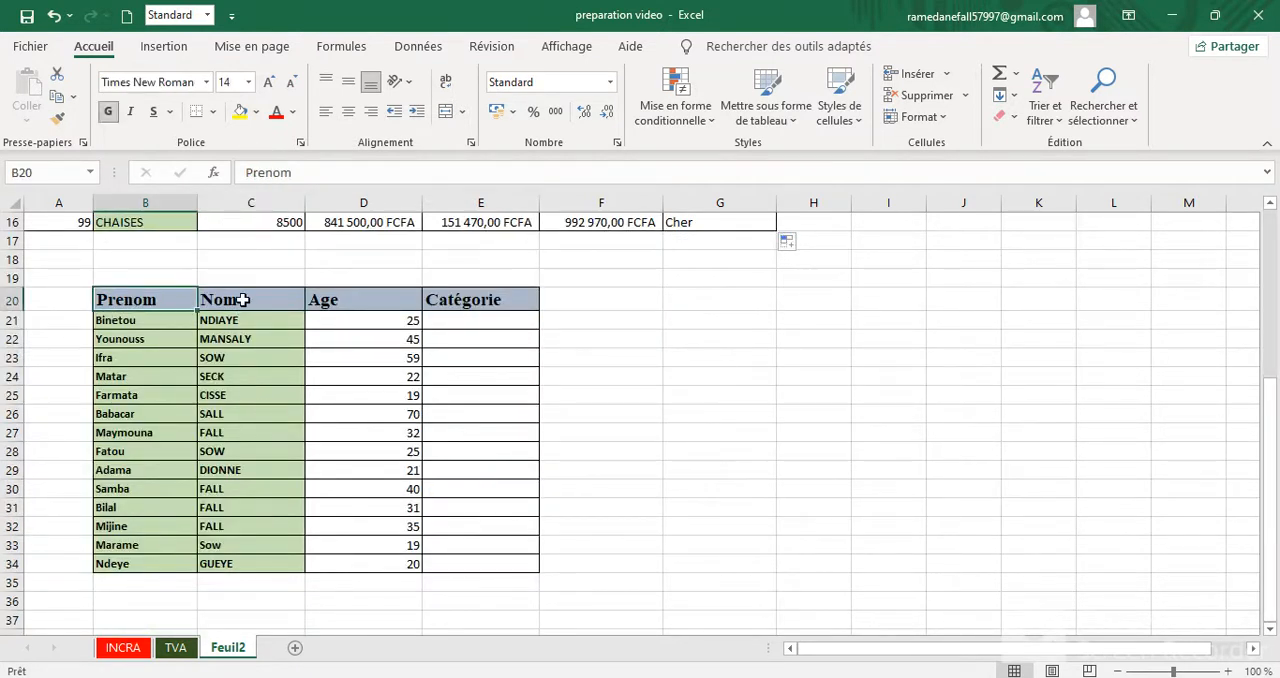
{"action": "left_click", "coordinate": [447, 322]}
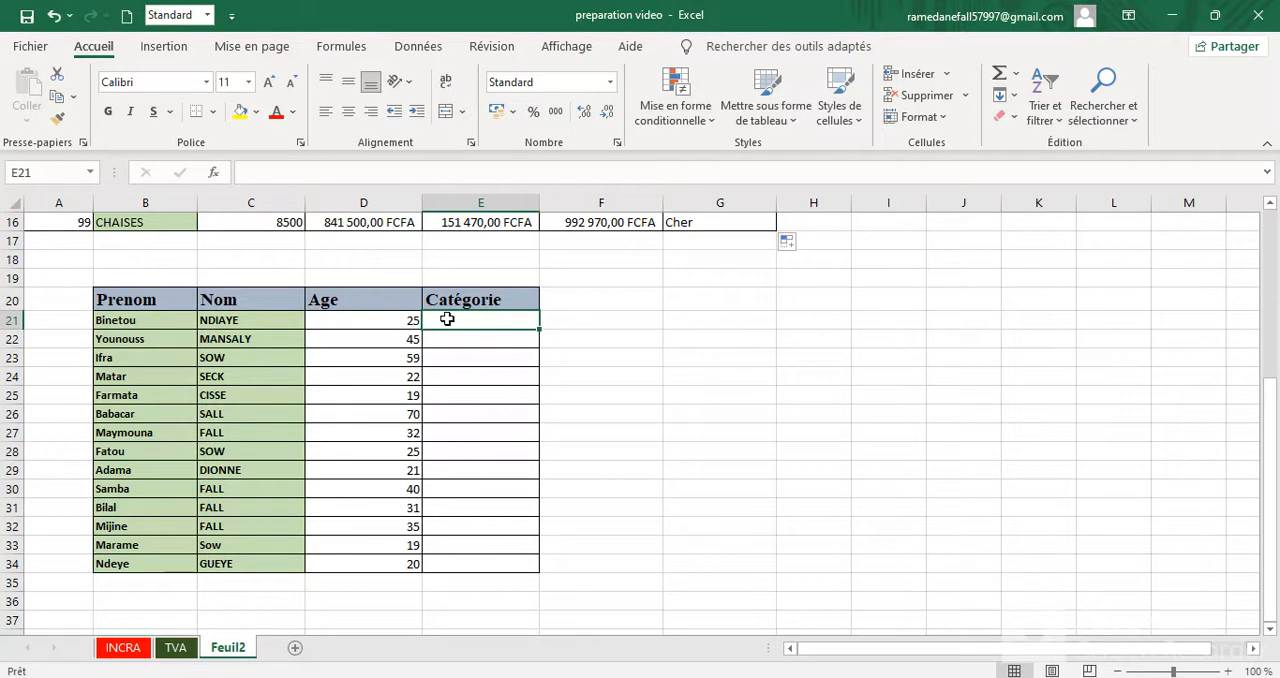
{"action": "type", "text": "="}
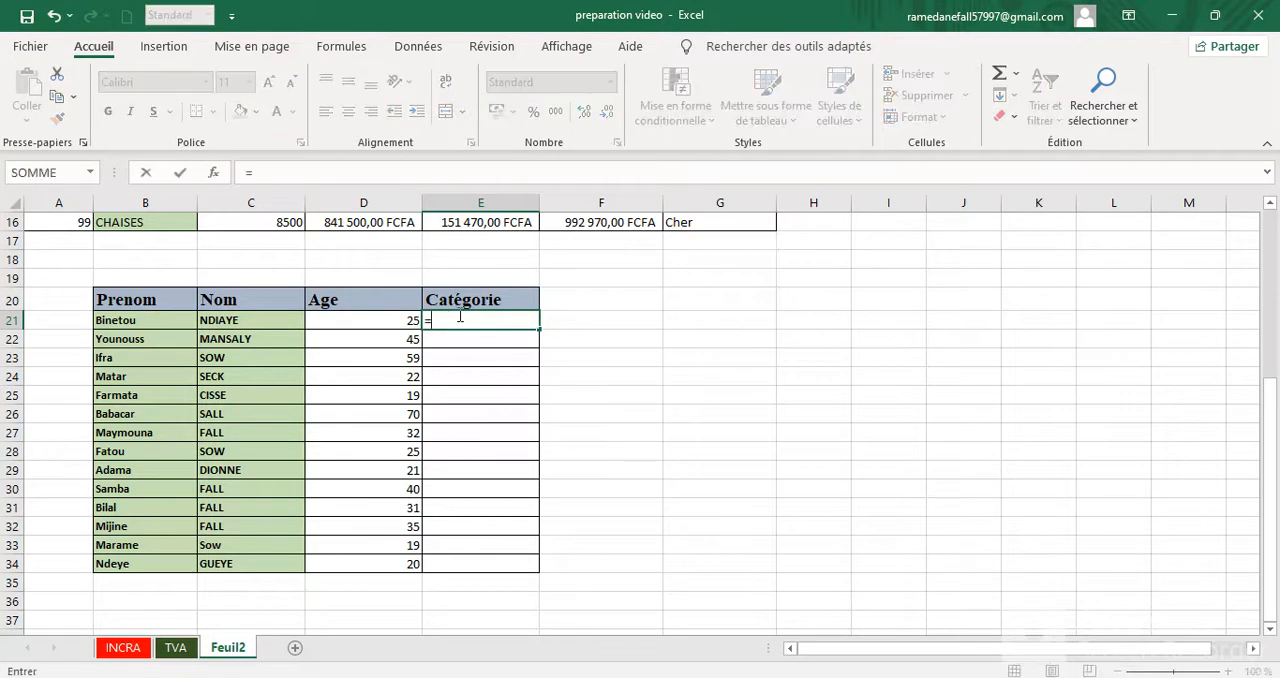
{"action": "type", "text": "si"}
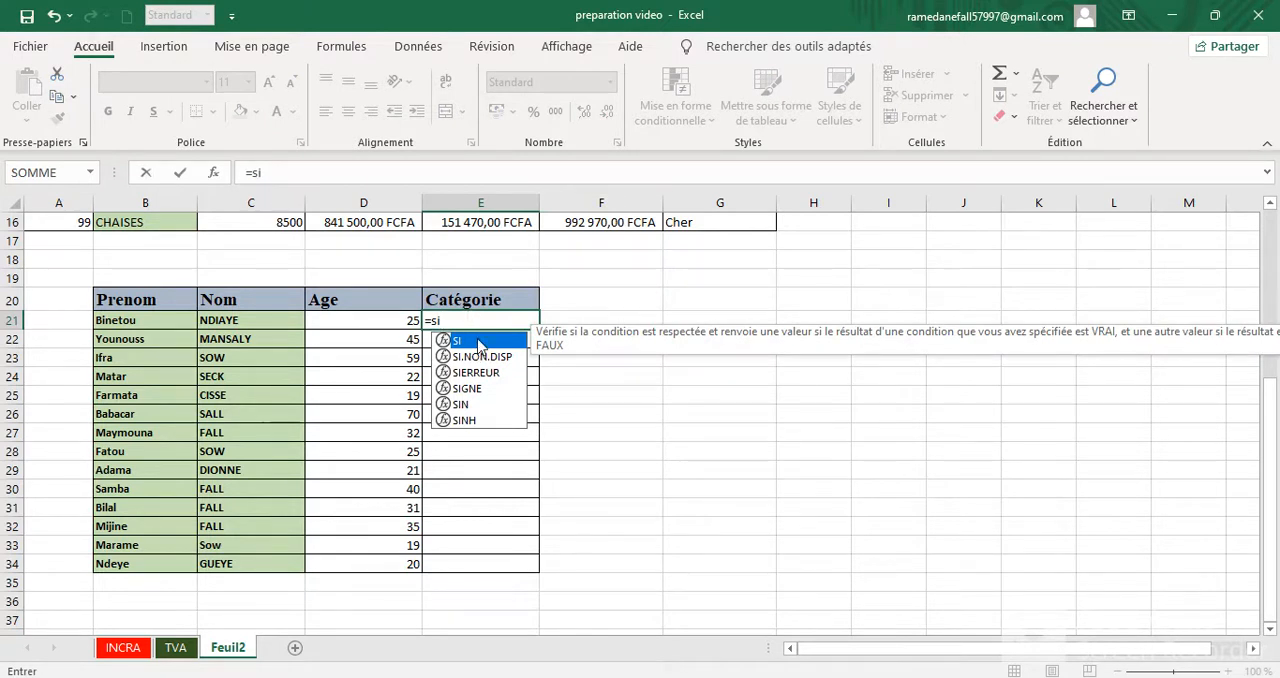
{"action": "double_click", "coordinate": [479, 341]}
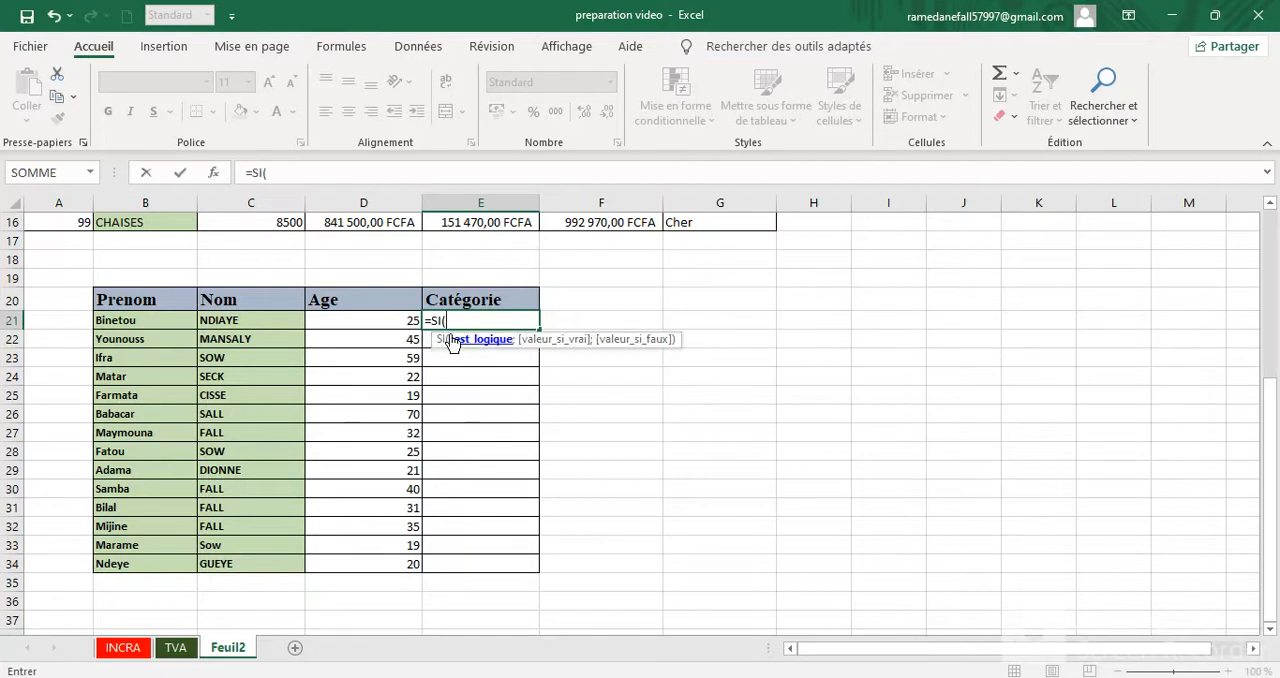
{"action": "left_click", "coordinate": [400, 323]}
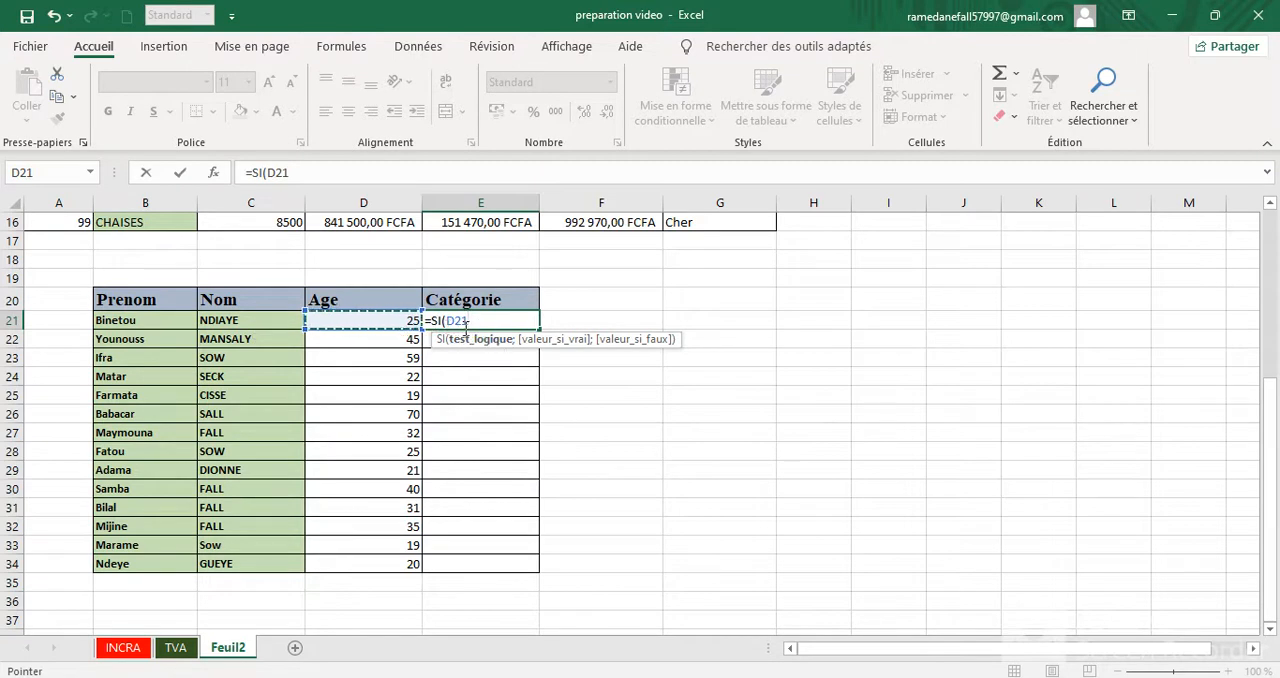
{"action": "type", "text": ">35"}
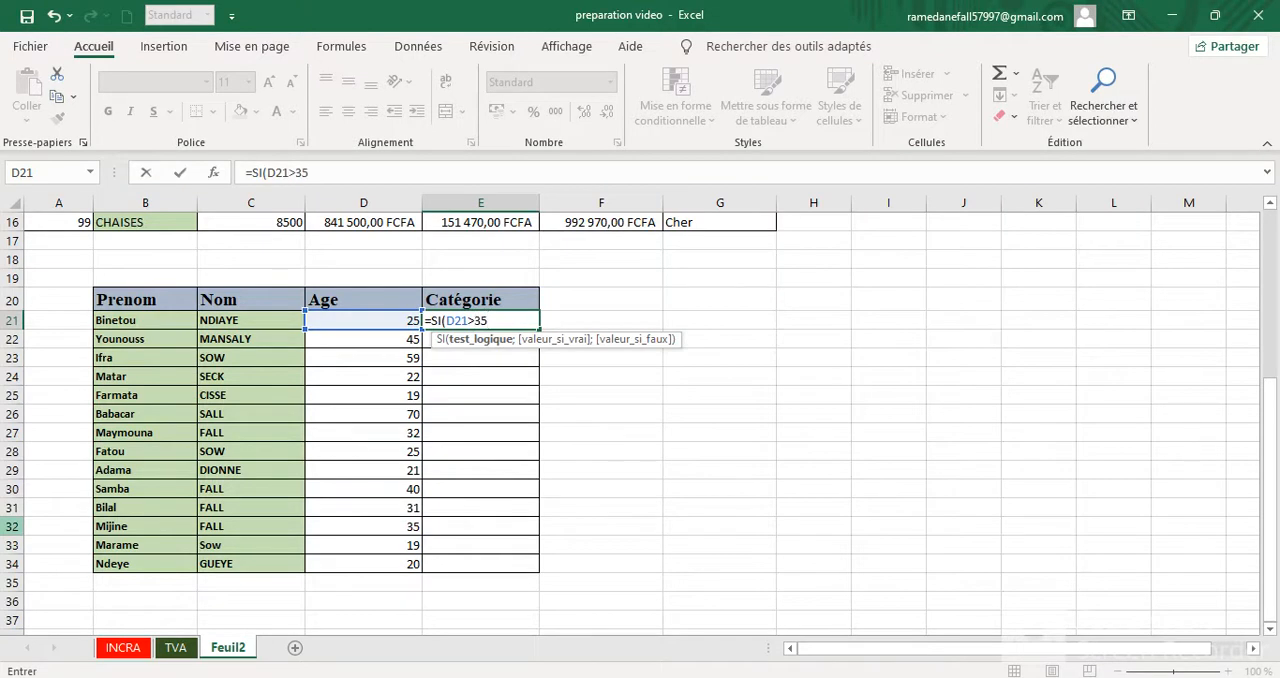
{"action": "type", "text": ";"}
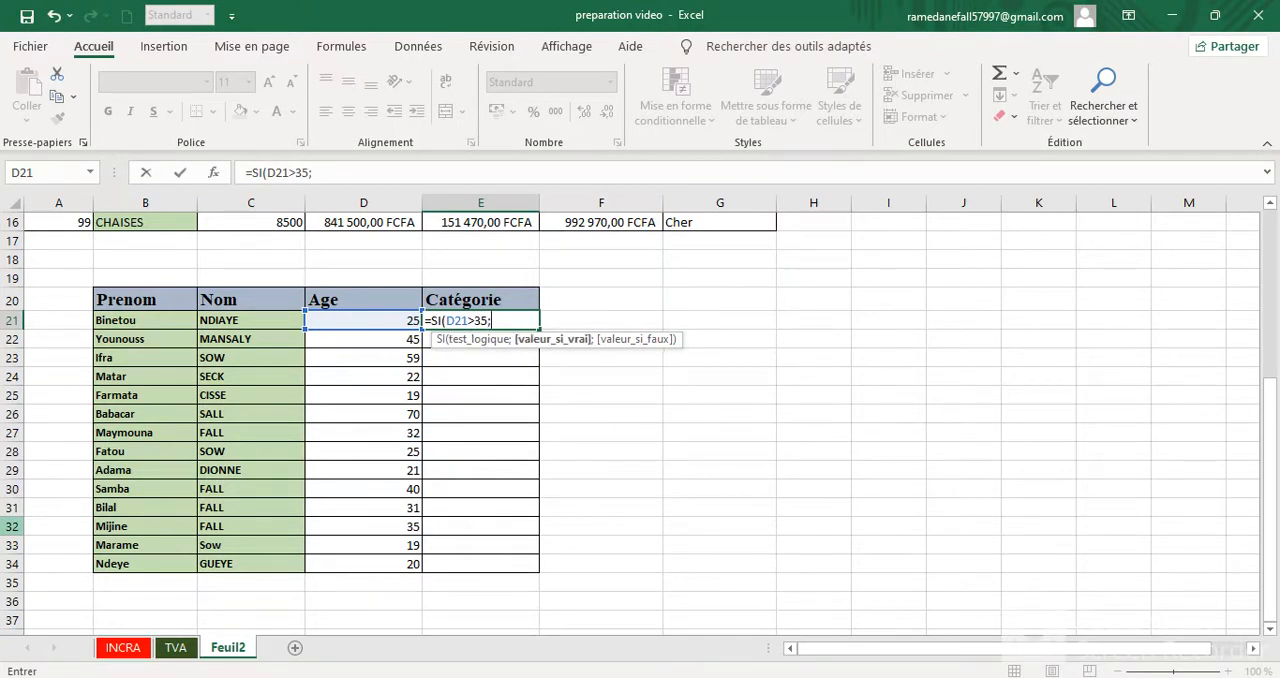
{"action": "type", "text": "\"Rejeter"}
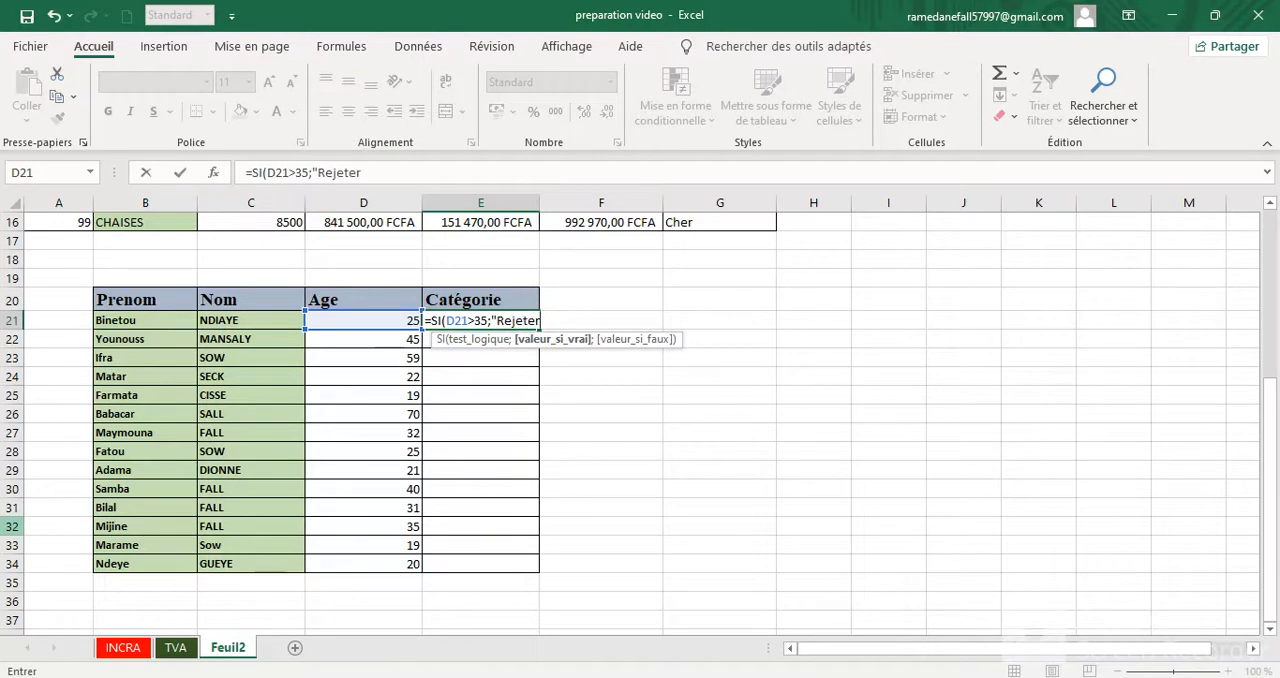
{"action": "type", "text": "\";"}
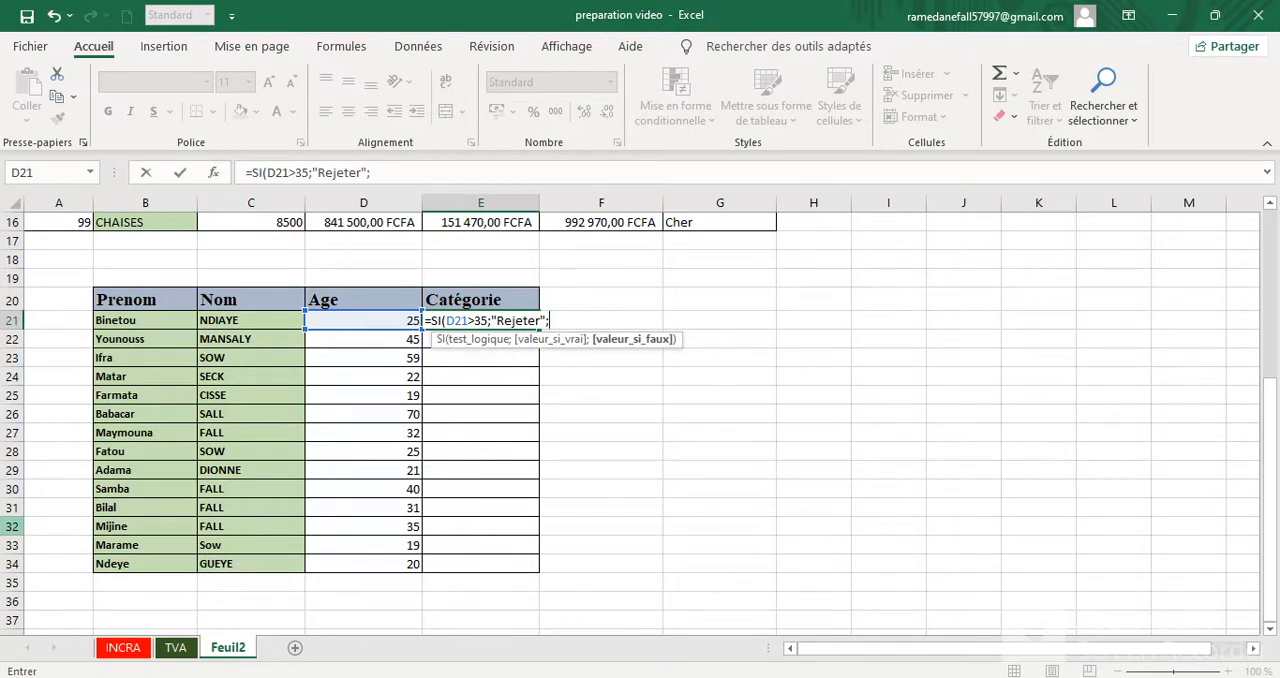
Step: Complete the E21 formula with "Rejeter" as the value if true and "Admis" as the value if false
{"action": "type", "text": "\""}
{"action": "type", "text": "Admis\")"}
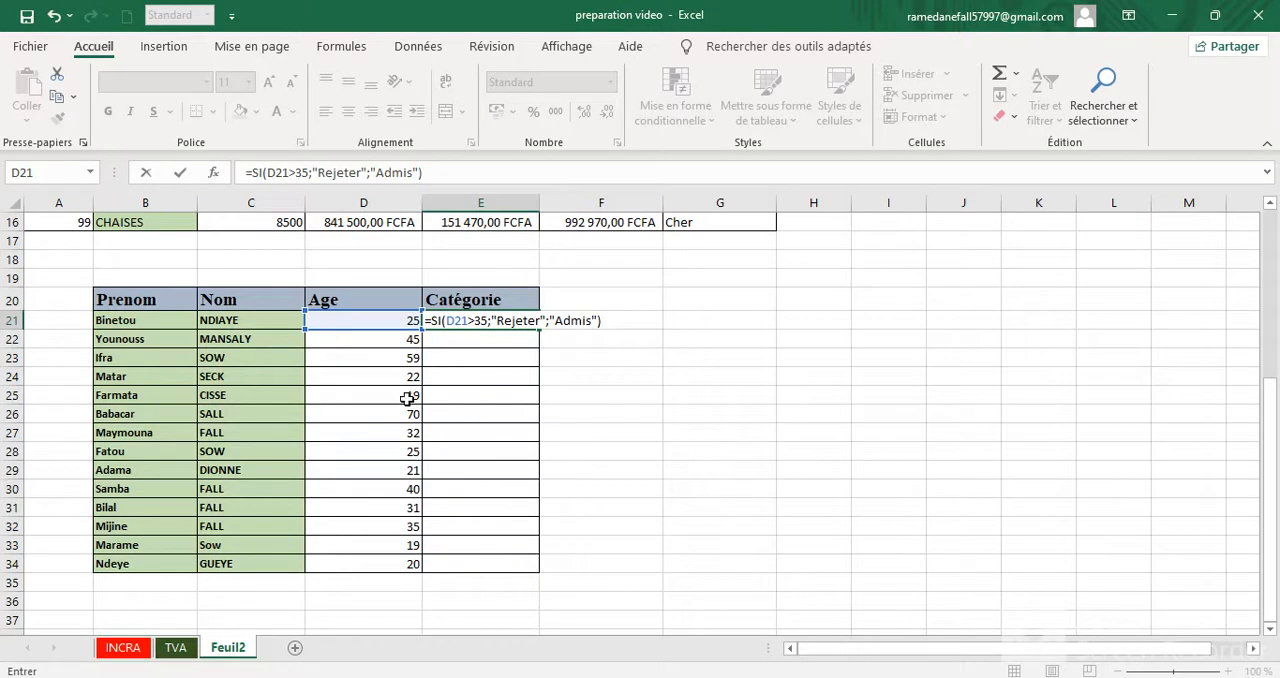
{"action": "key", "text": "Return"}
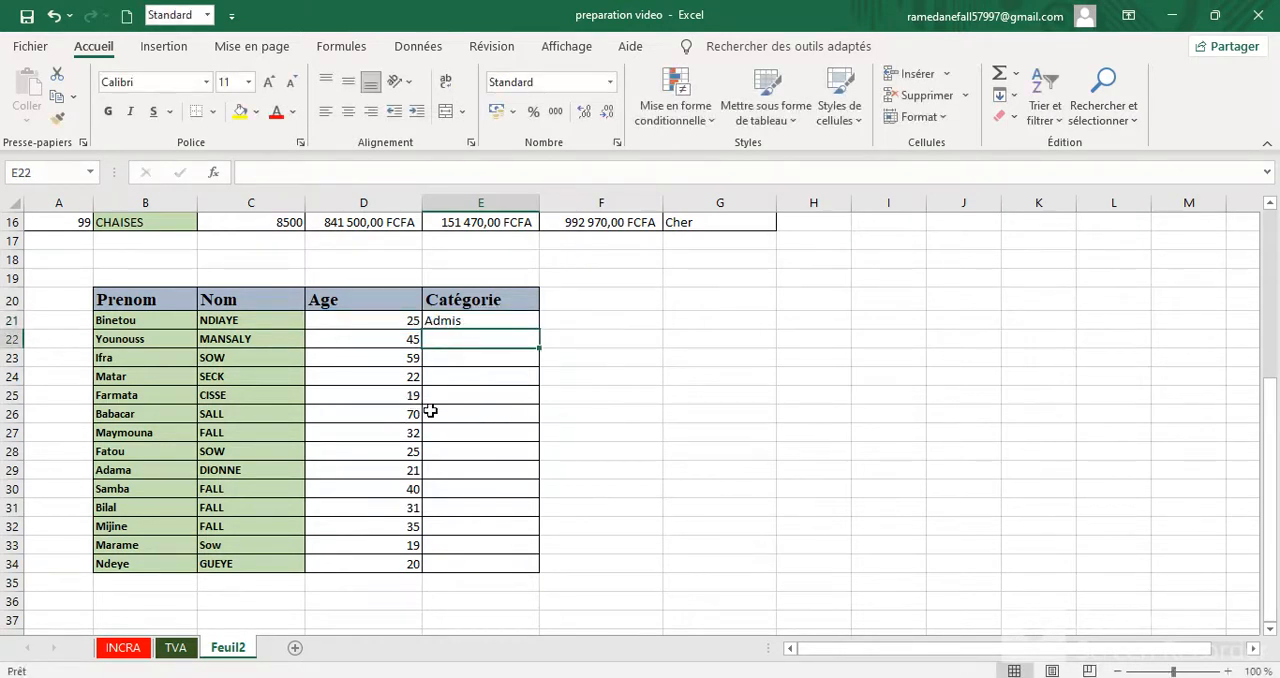
Step: Copy the E21 formula down the Catégorie column to the table's last row, E34
{"action": "left_click", "coordinate": [480, 320]}
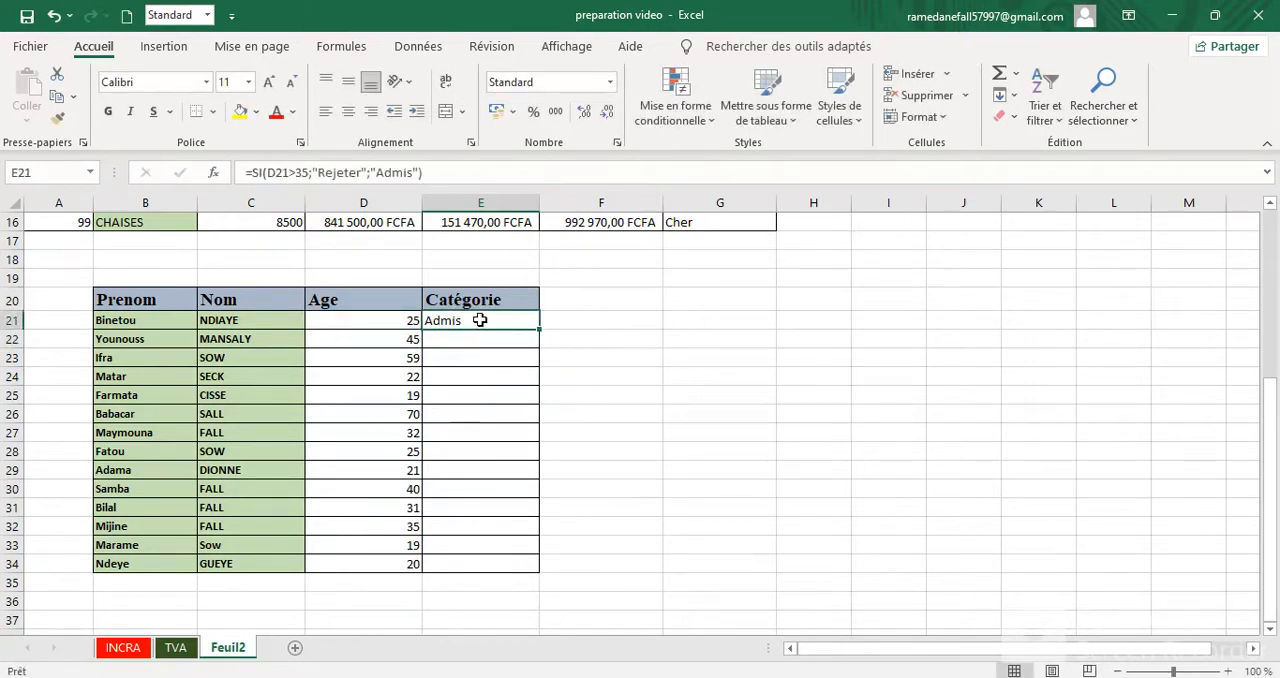
{"action": "left_click_drag", "start_coordinate": [541, 337], "coordinate": [540, 571]}
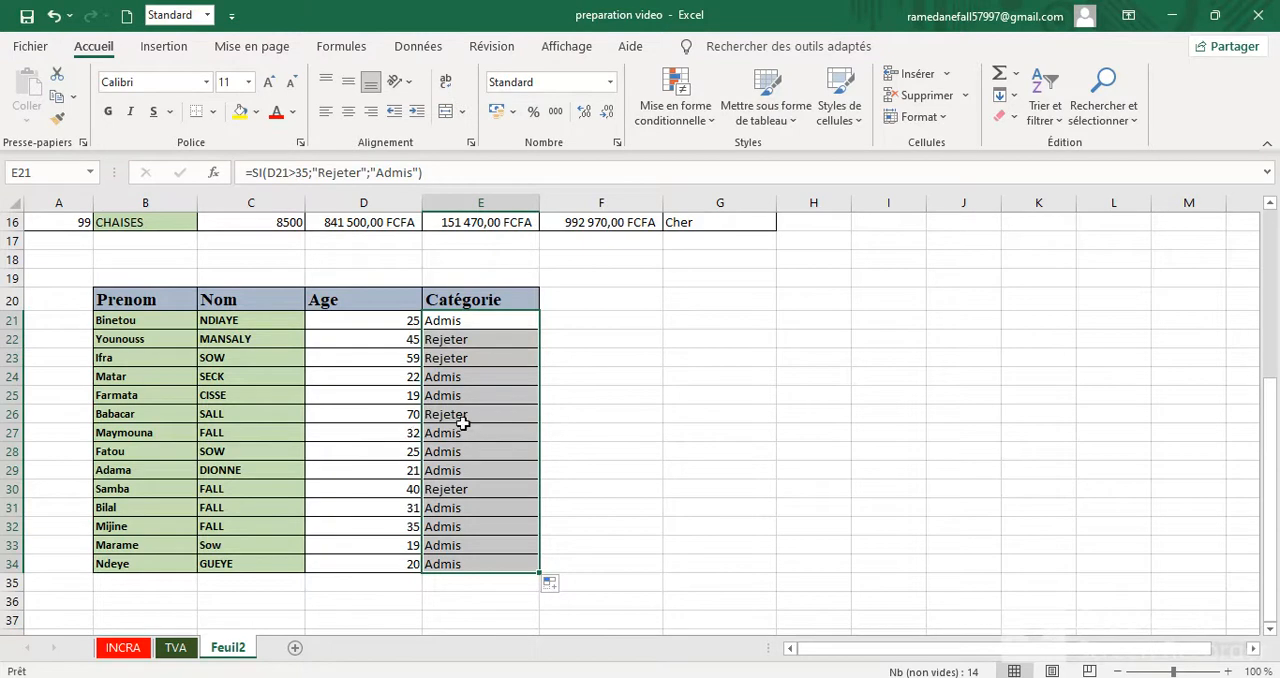
{"action": "left_click", "coordinate": [393, 320]}
{"action": "left_click", "coordinate": [389, 300]}
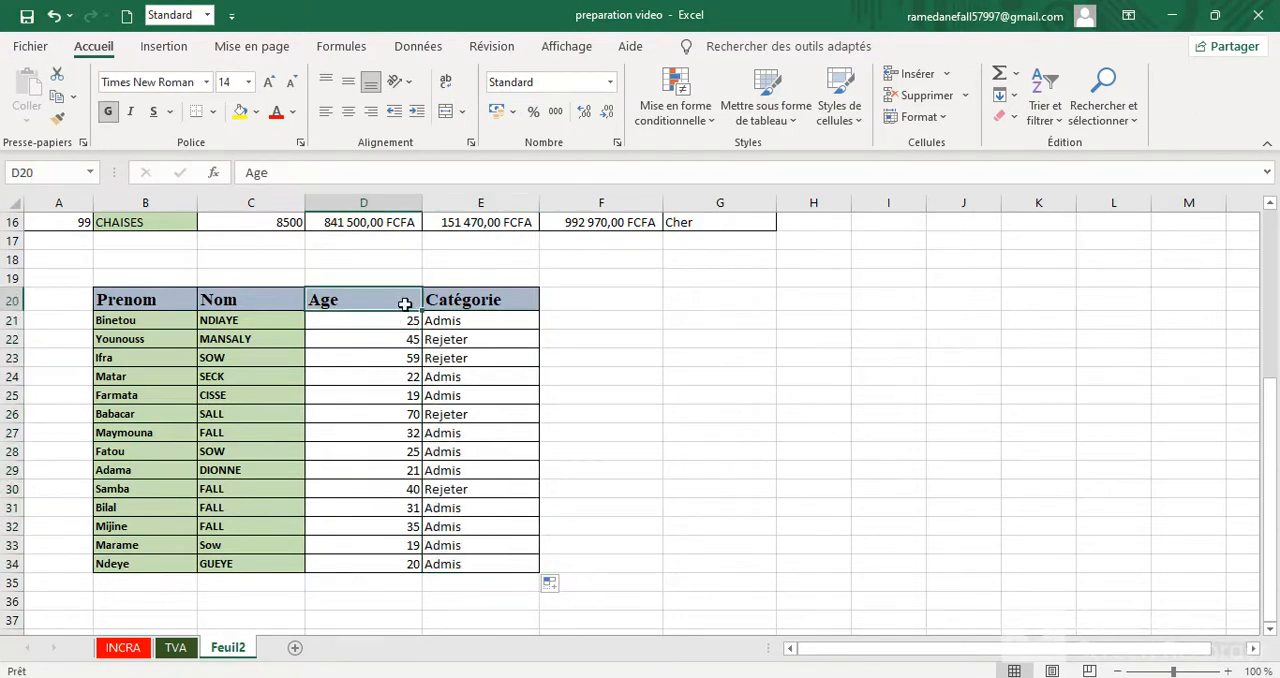
{"action": "scroll", "coordinate": [405, 282], "scroll_direction": "up", "scroll_amount": 2}
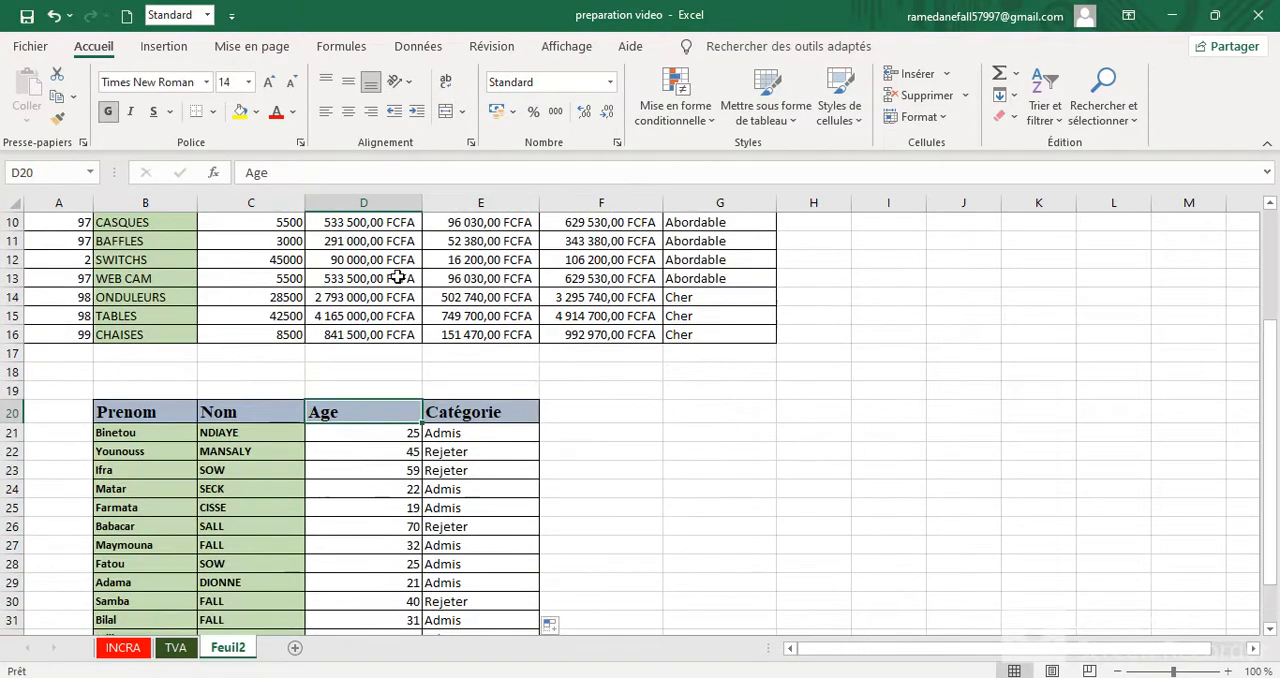
{"action": "scroll", "coordinate": [397, 277], "scroll_direction": "up", "scroll_amount": 3}
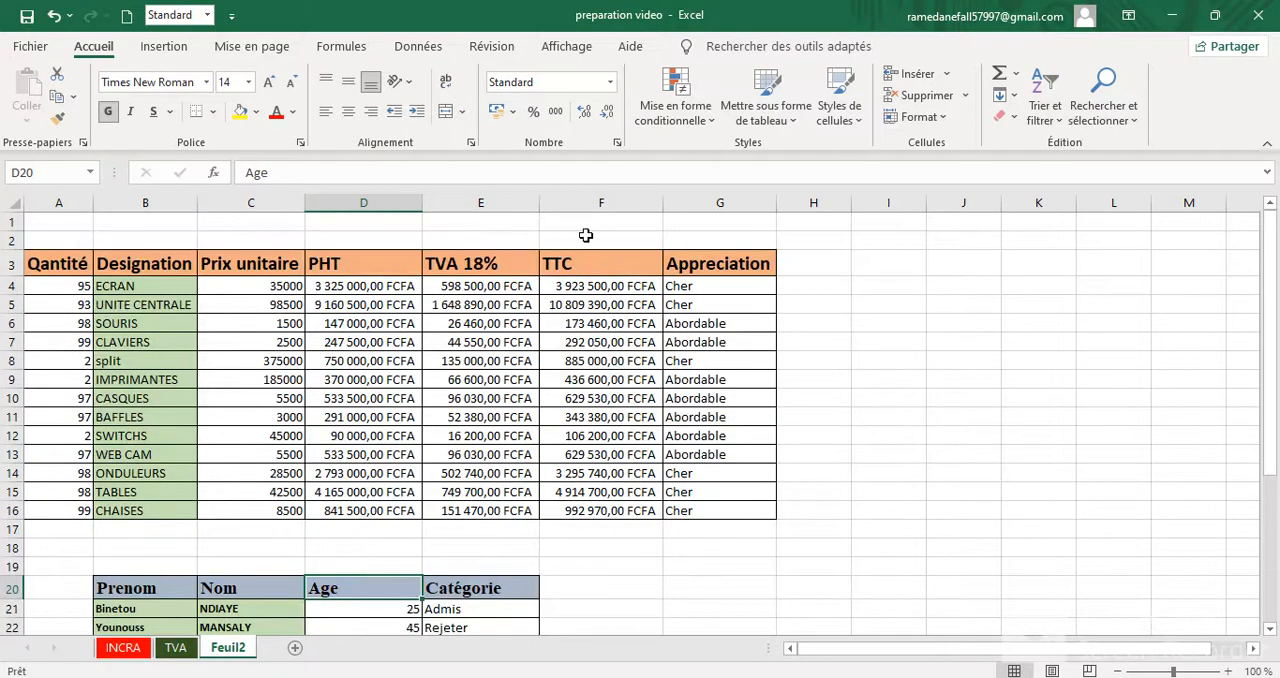